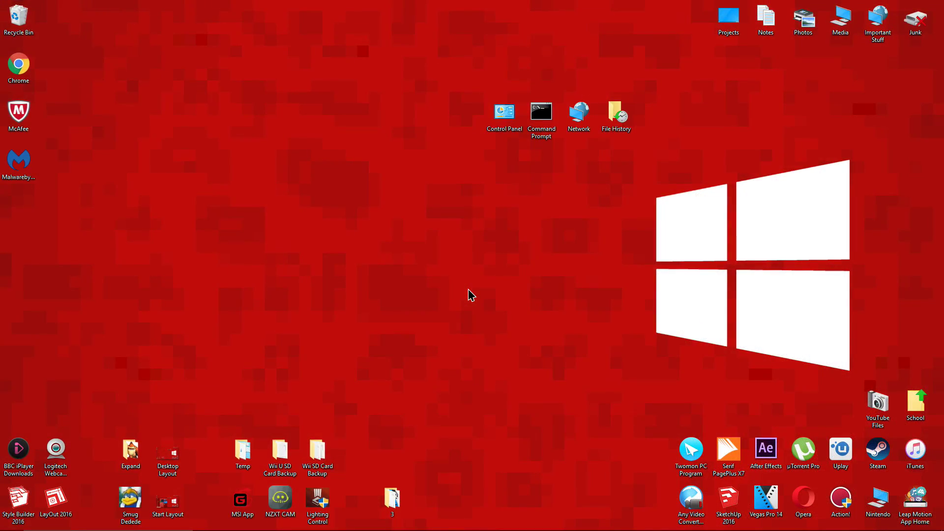
- Switch to Chrome's Homebrew Launcher page and download the homebrew starter kit to the Desktop as the zipped folder starter
mouse_move(278, 518)
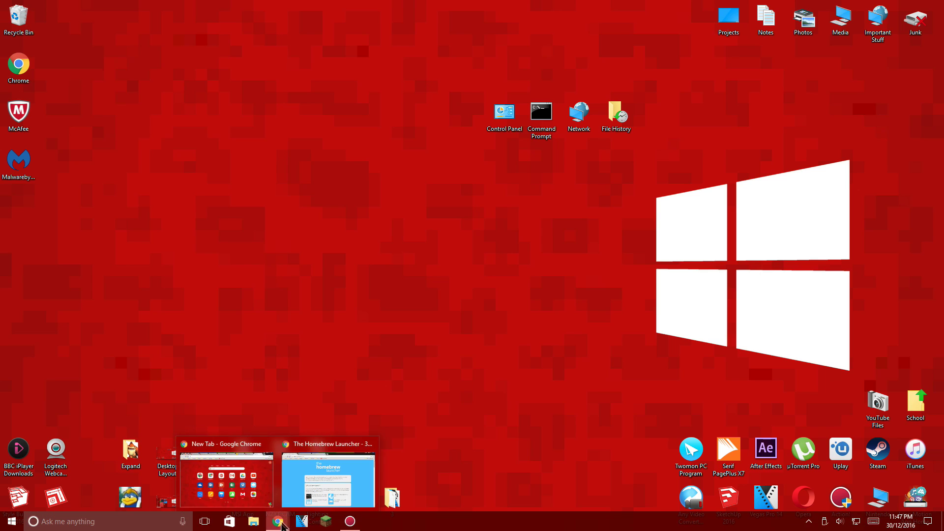
left_click(325, 482)
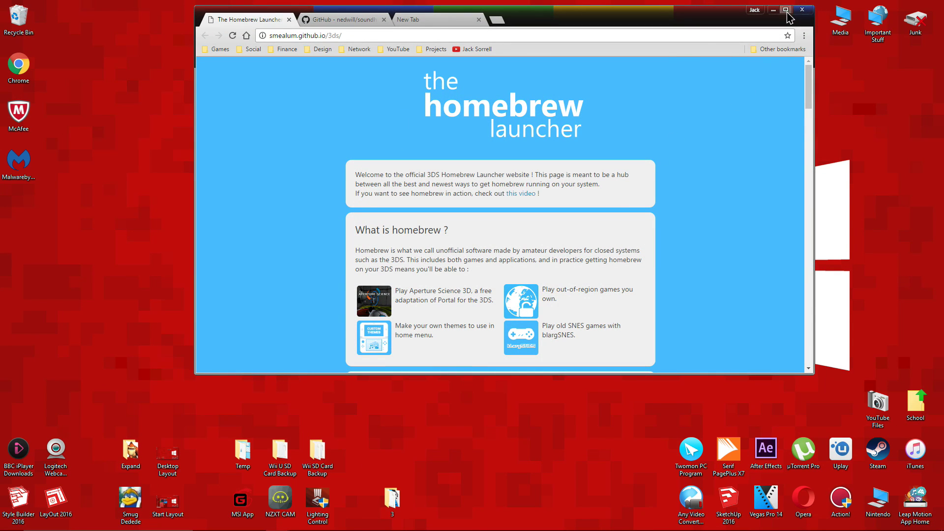
left_click(786, 11)
scroll(642, 278, "down", 10)
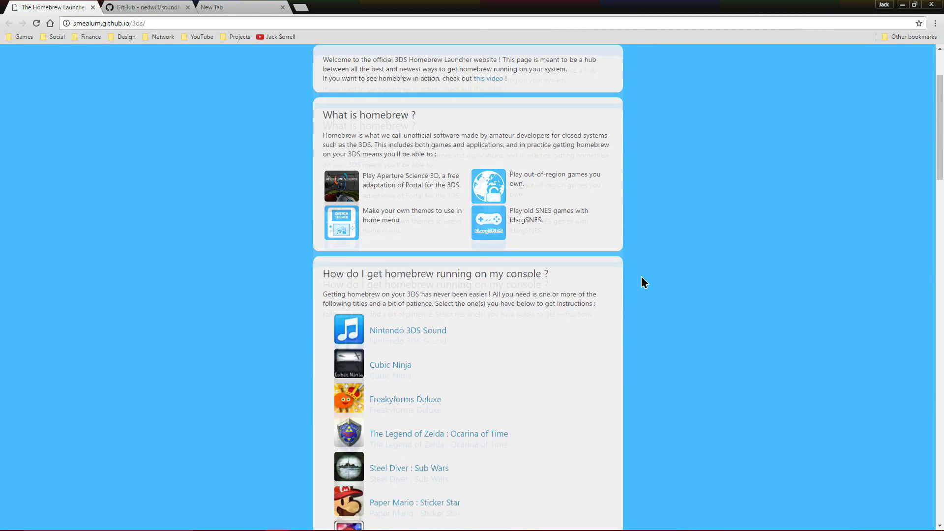
scroll(641, 278, "down", 5)
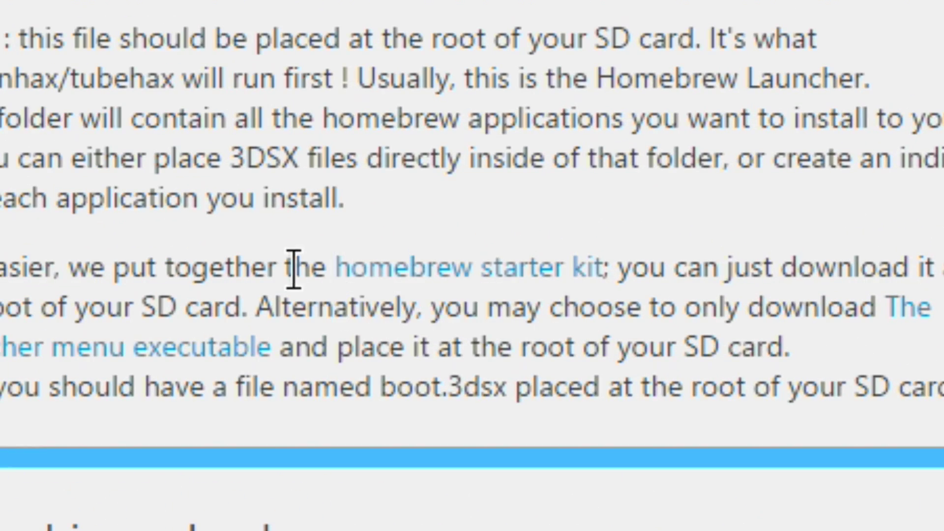
left_click(549, 277)
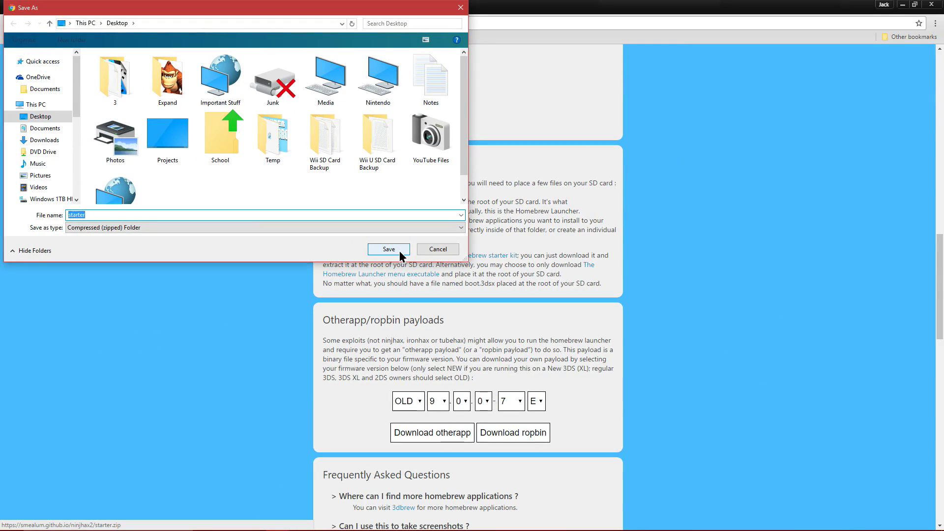
left_click(399, 250)
- Configure the otherapp payload for NEW, firmware 11.2.0-35, region E, and download it to the Desktop
scroll(455, 257, "down", 4)
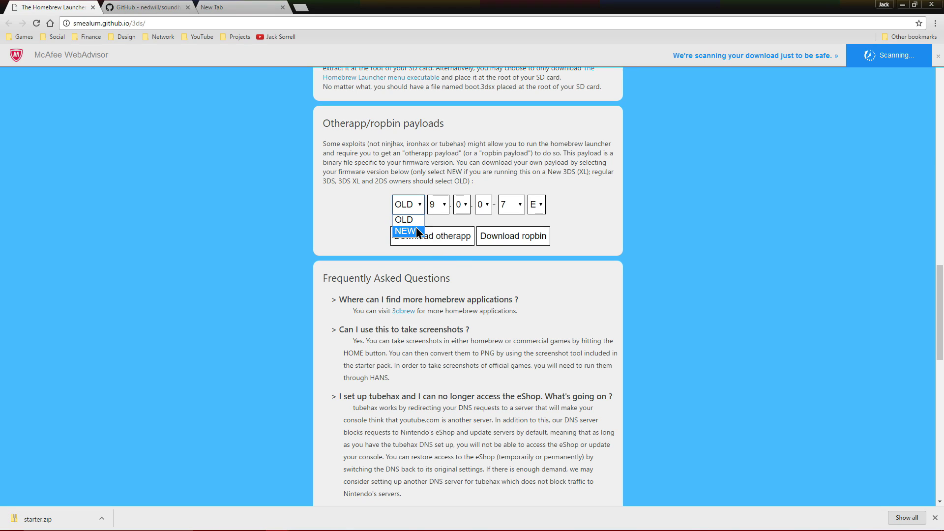
left_click(416, 228)
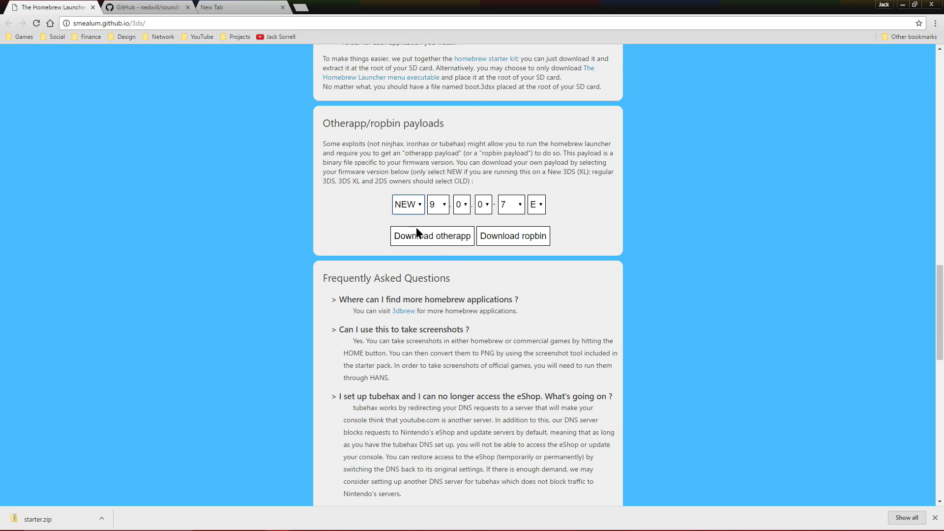
left_click(447, 201)
left_click(441, 231)
left_click(464, 206)
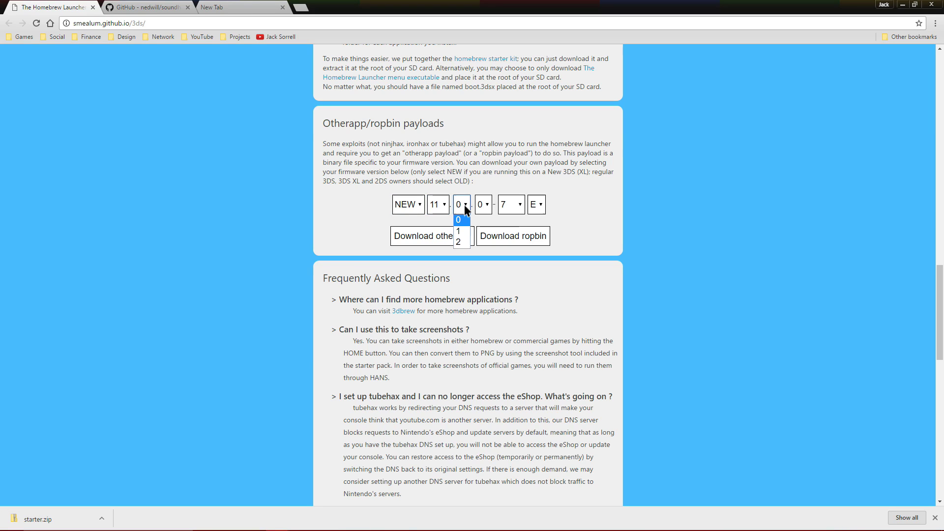
left_click(469, 237)
left_click(519, 204)
scroll(508, 241, "down", 5)
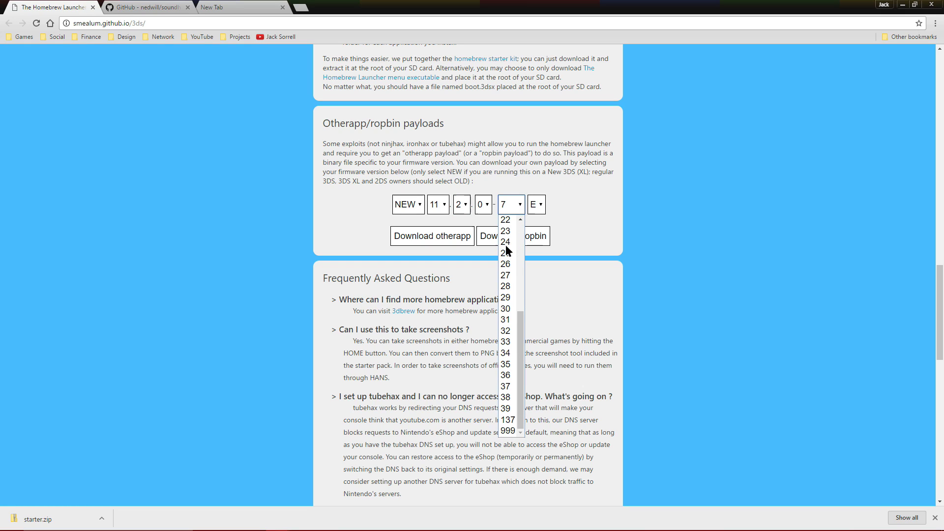
left_click(511, 363)
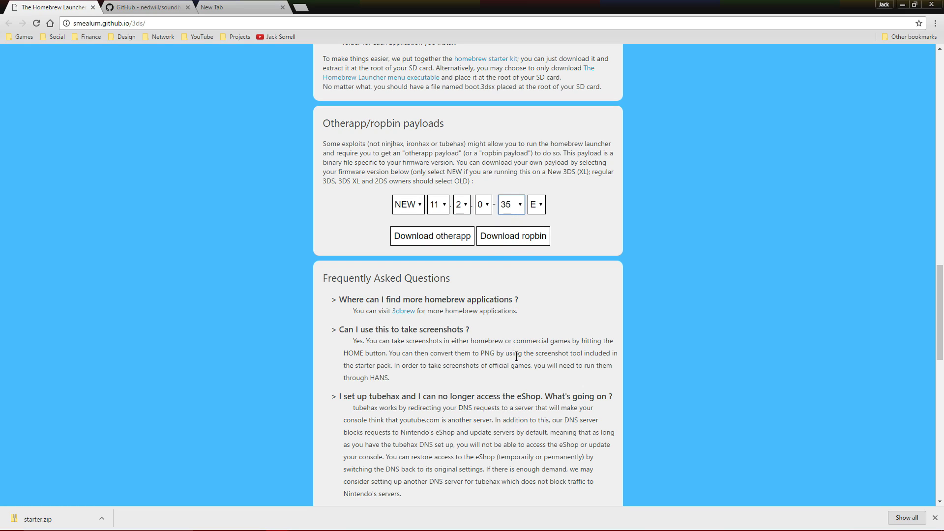
left_click(542, 205)
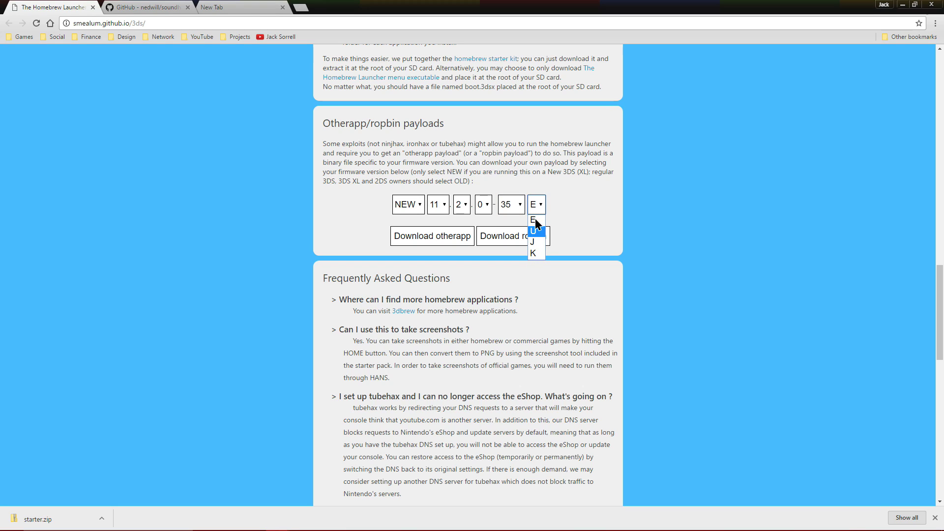
left_click(538, 219)
left_click(465, 238)
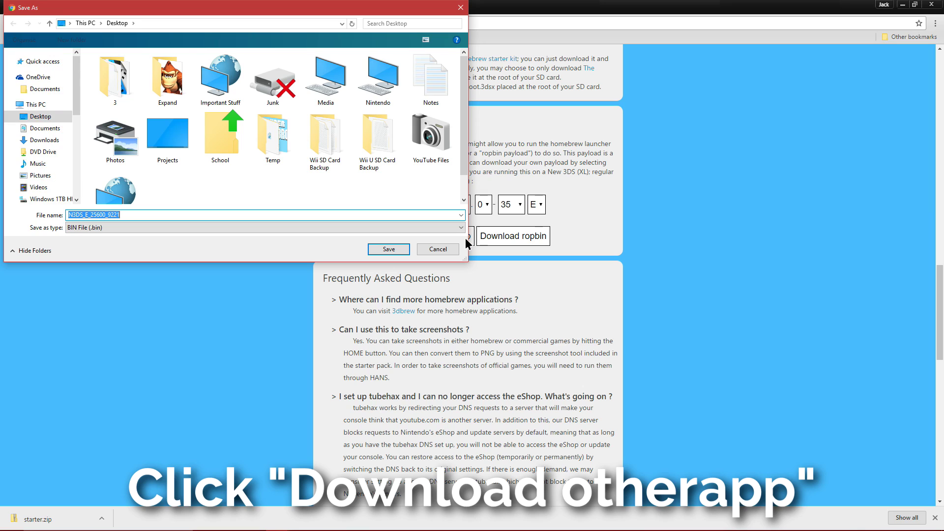
left_click(393, 249)
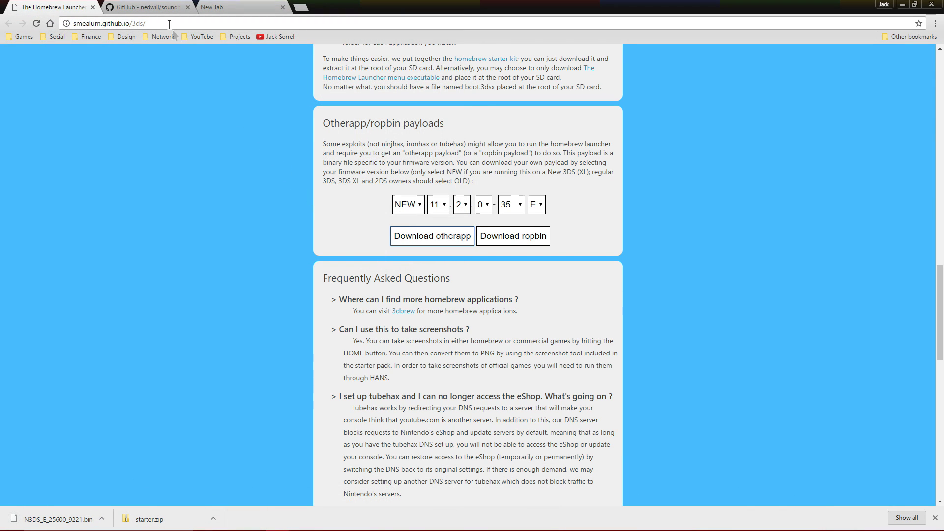
- Download soundhax-eur-n3ds.m4a from the nedwill/soundhax GitHub repository to the Desktop
left_click(153, 6)
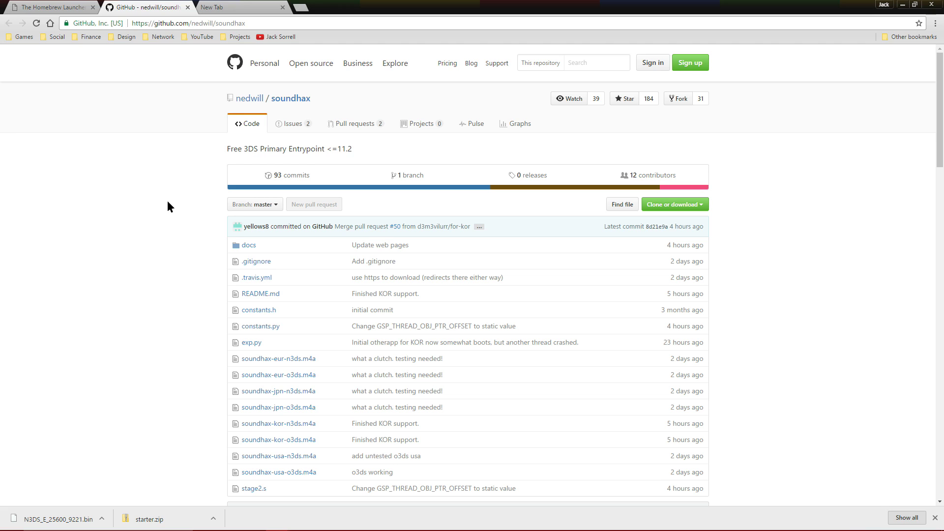
scroll(162, 209, "down", 2)
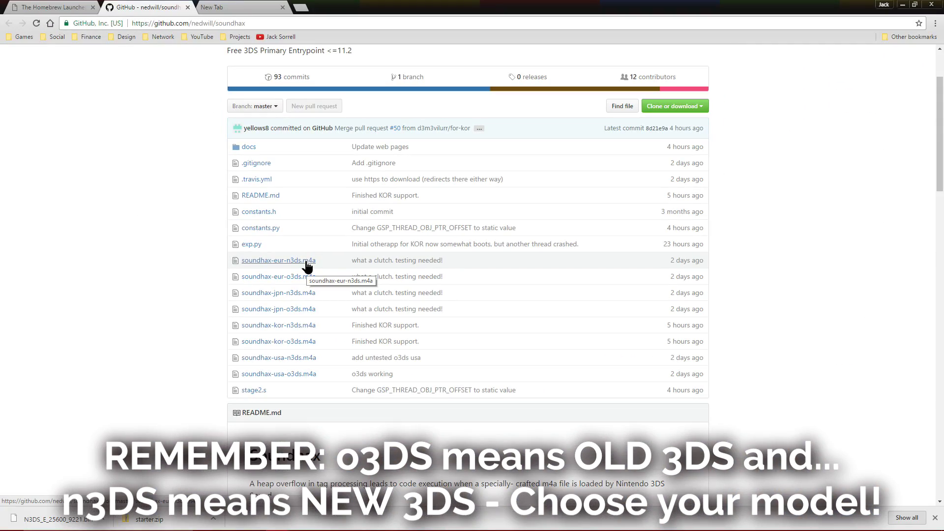
left_click(306, 263)
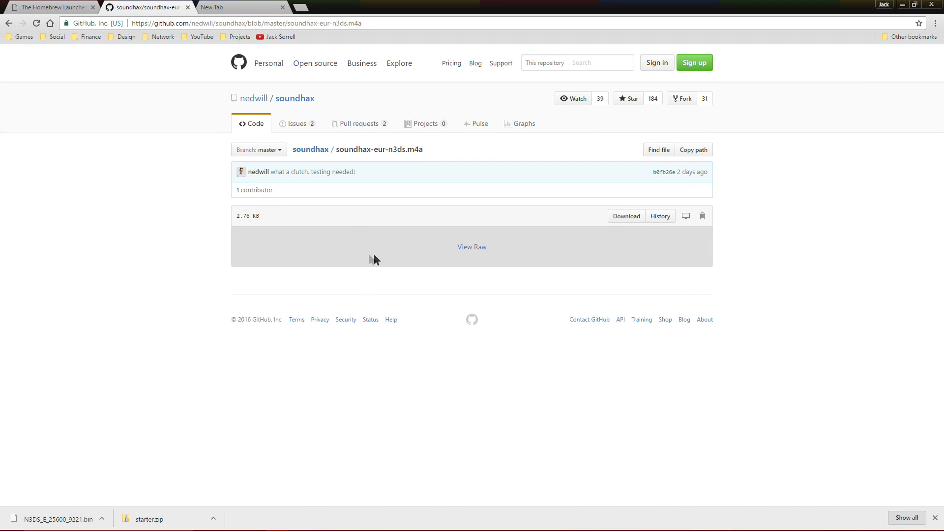
left_click(643, 220)
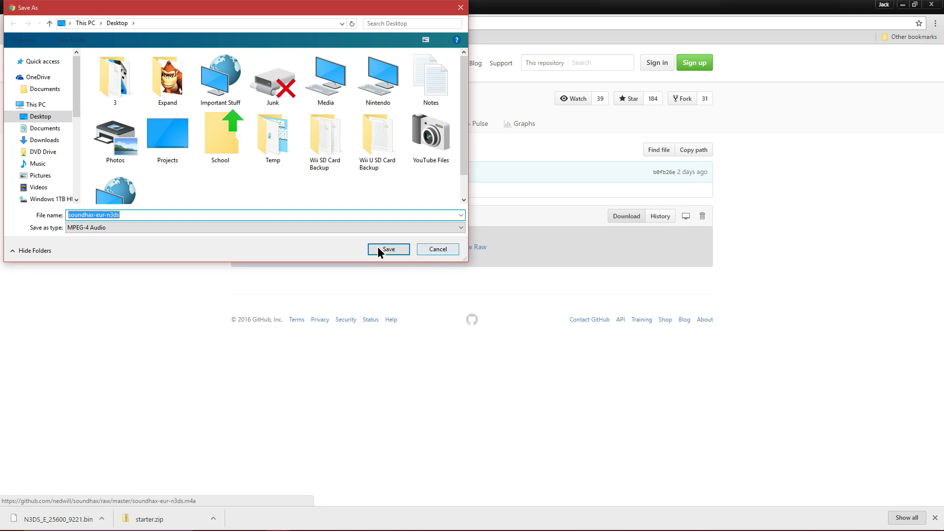
left_click(379, 249)
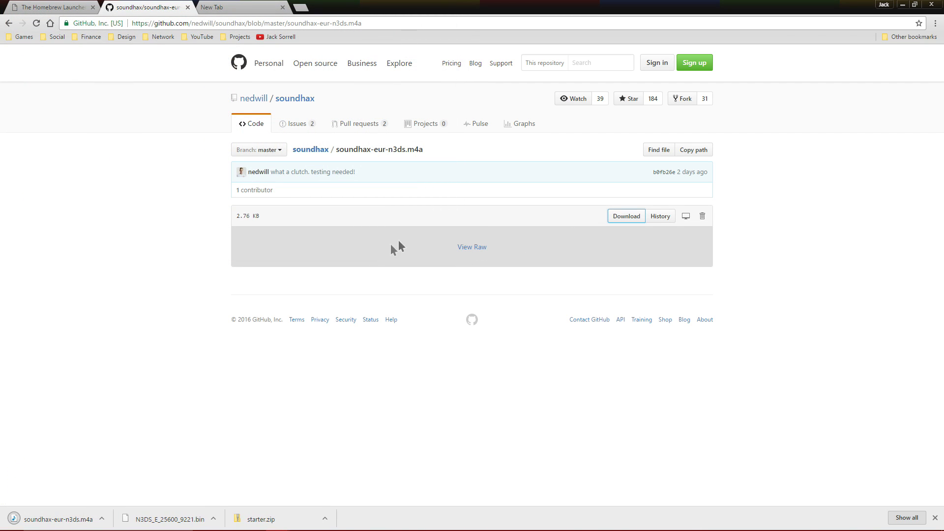
- Show the desktop and line up the three downloaded files side by side in its middle
left_click(902, 4)
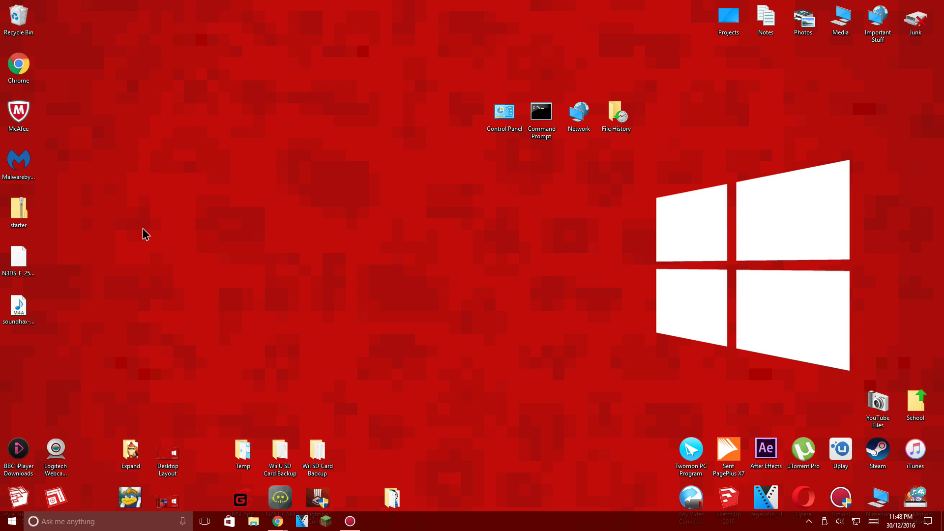
left_click_drag(21, 224, 470, 223)
left_click_drag(25, 263, 435, 217)
left_click_drag(18, 307, 504, 215)
left_click(496, 275)
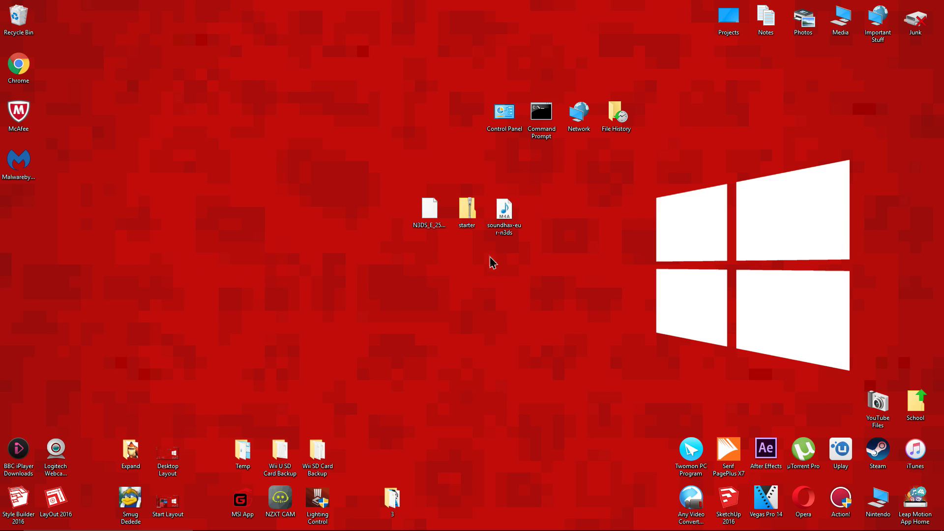
- Extract the starter archive to the desktop and place the extracted folder directly above the zip file
right_click(476, 211)
left_click(445, 229)
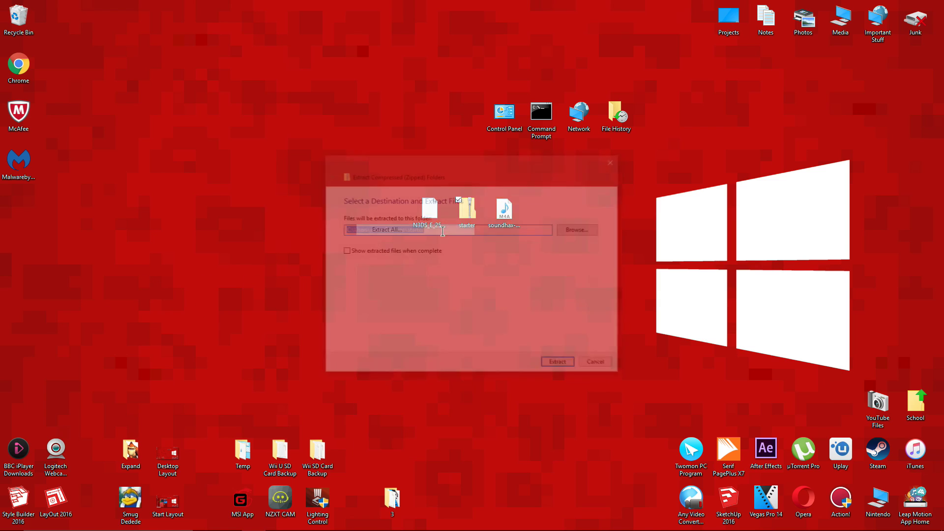
left_click(560, 366)
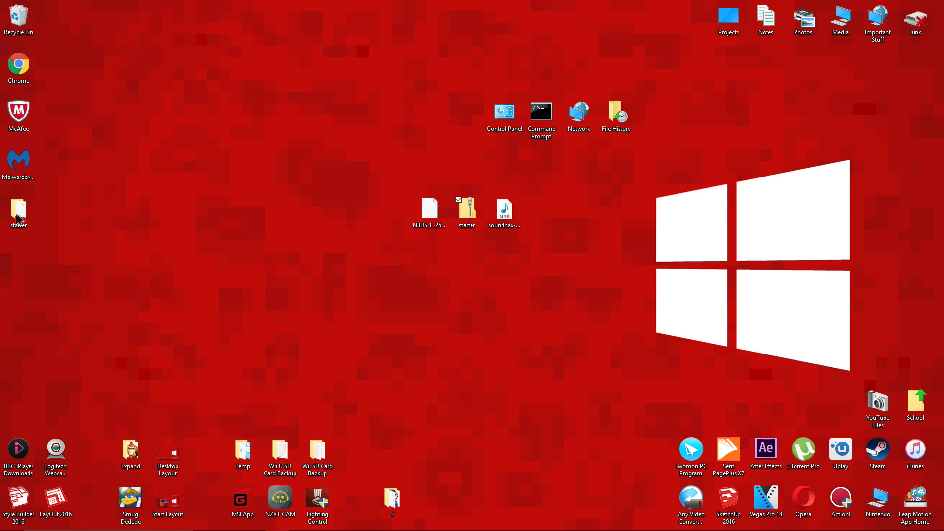
left_click_drag(17, 219, 468, 181)
left_click_drag(436, 150, 482, 236)
left_click(483, 237)
- Rename the downloaded N3DS_E_25600_9221.bin payload file as otherapp.bin
left_click(440, 222)
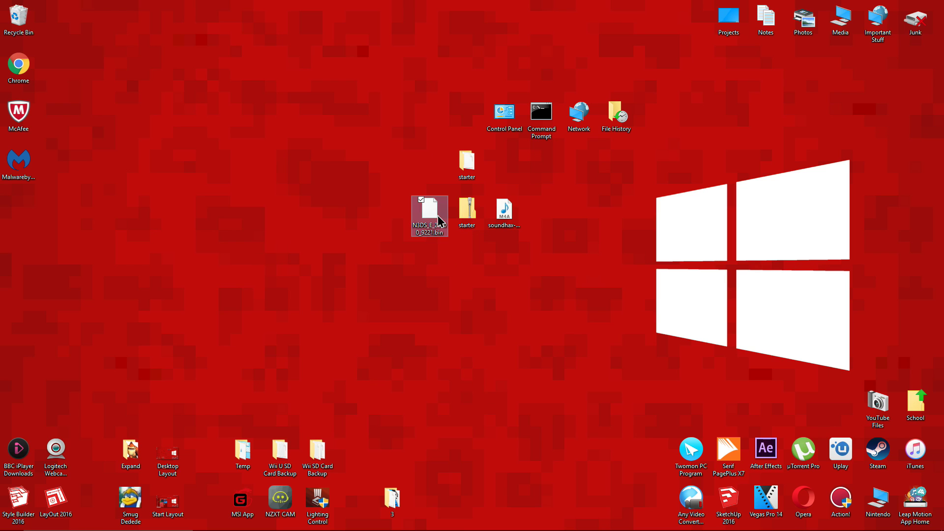
right_click(439, 222)
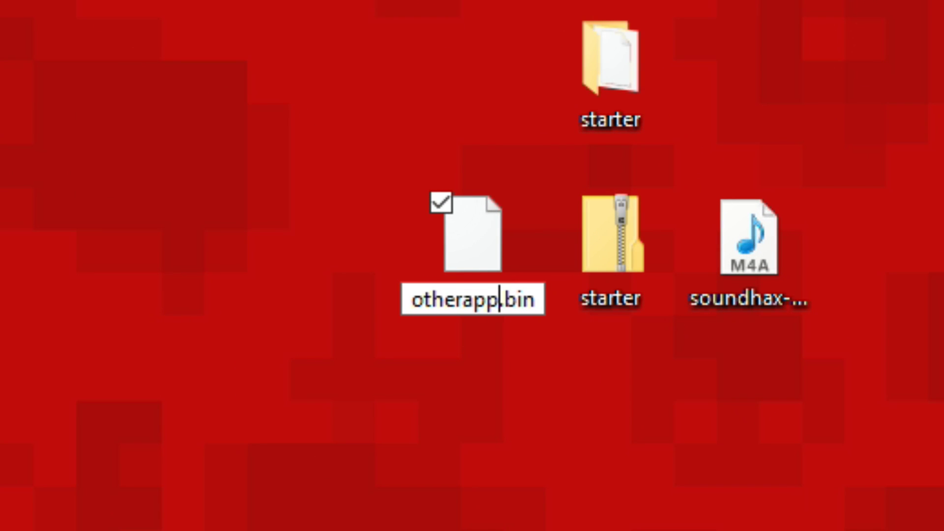
key("Return")
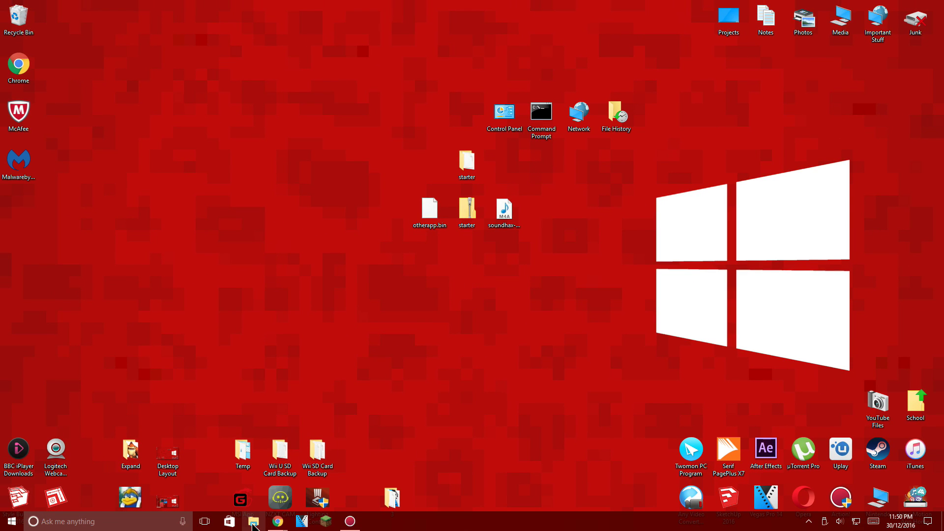
- Open the 3DS (F:) drive in File Explorer and move its window clear of the downloaded files
left_click(253, 523)
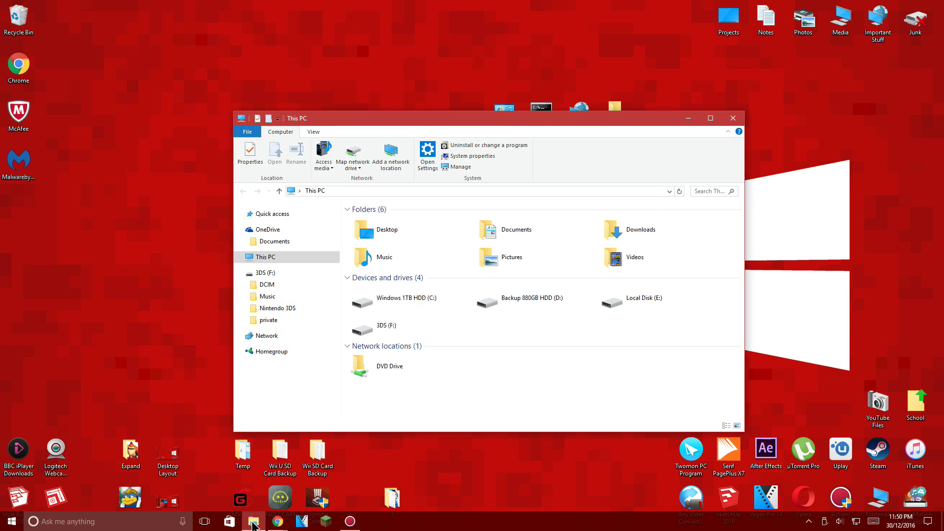
left_click(399, 323)
double_click(399, 323)
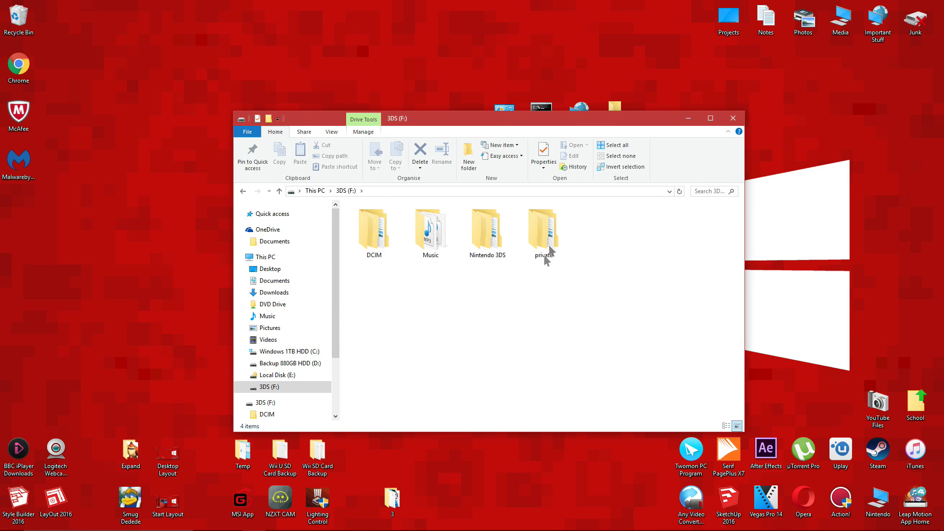
left_click_drag(523, 124, 662, 261)
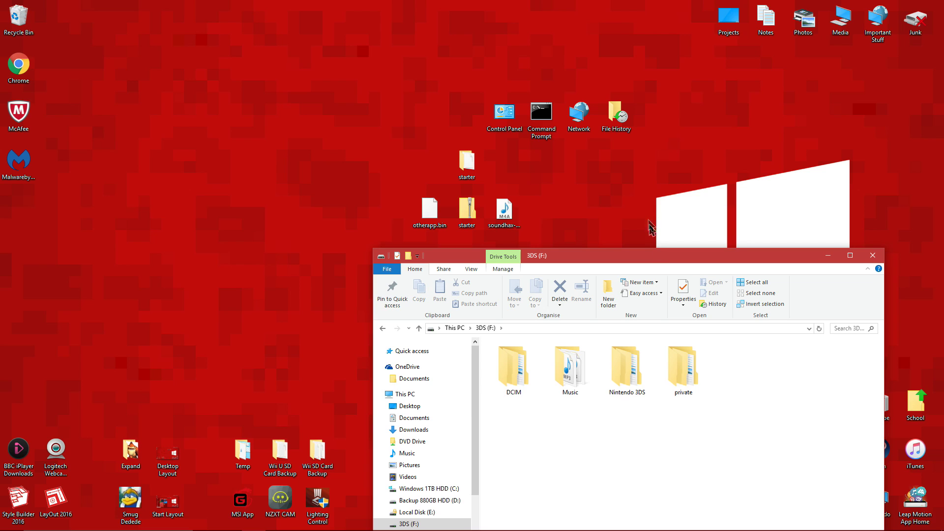
- Copy the 3ds folder, Themes folder and boot.3dsx from the extracted starter folder to the root of 3DS (F:)
double_click(466, 161)
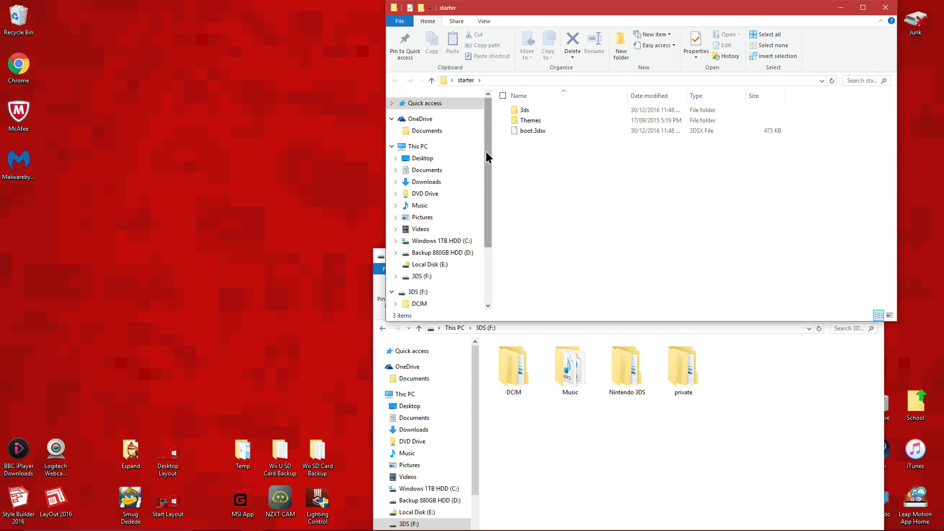
left_click_drag(556, 7, 244, 48)
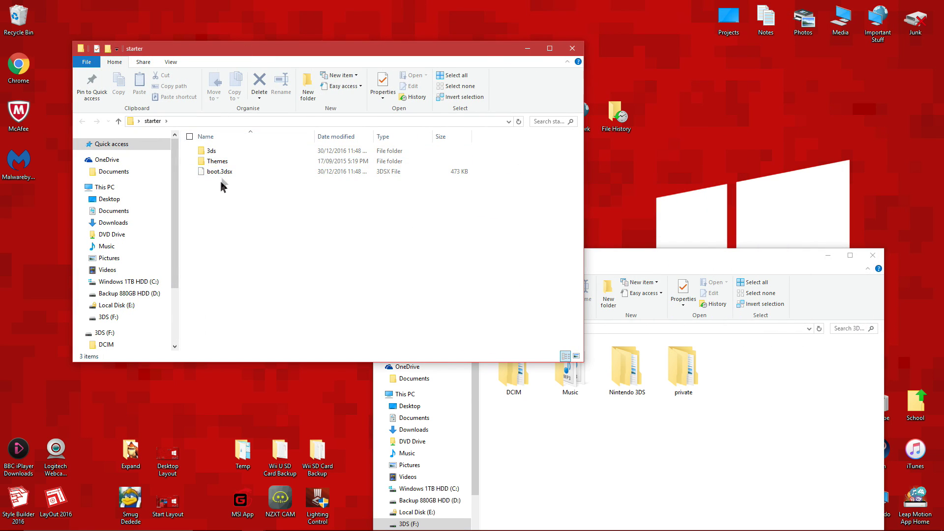
left_click_drag(220, 182, 670, 465)
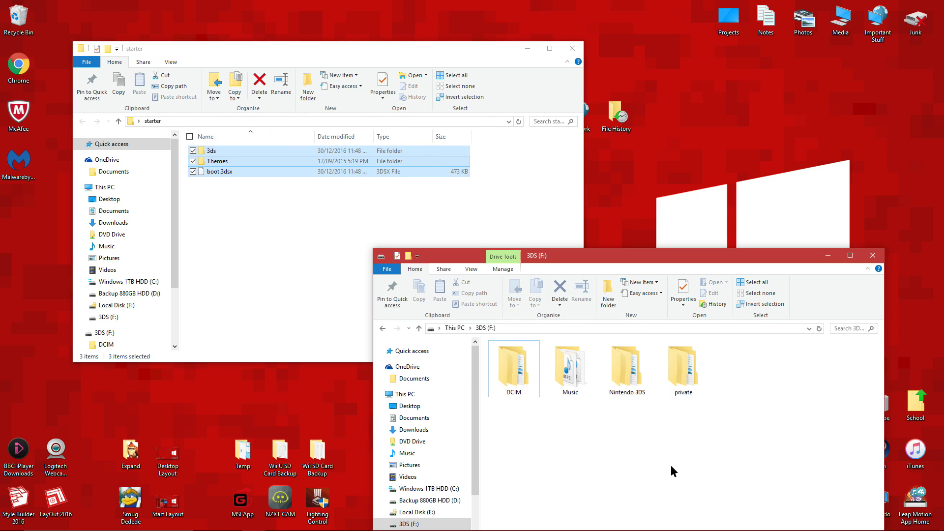
left_click(572, 48)
left_click_drag(480, 140, 722, 121)
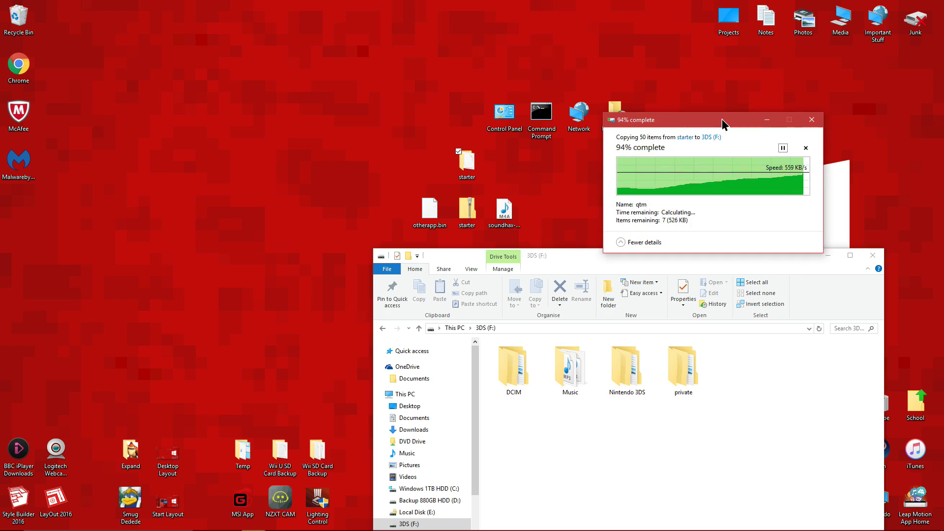
left_click(382, 211)
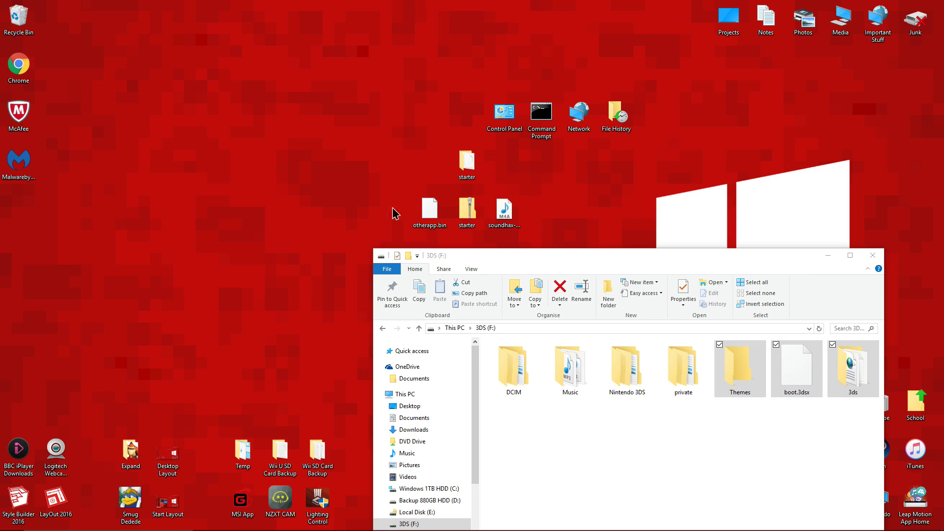
- Copy otherapp.bin and the soundhax-eur-n3ds audio file from the desktop to the root of 3DS (F:)
left_click(422, 201)
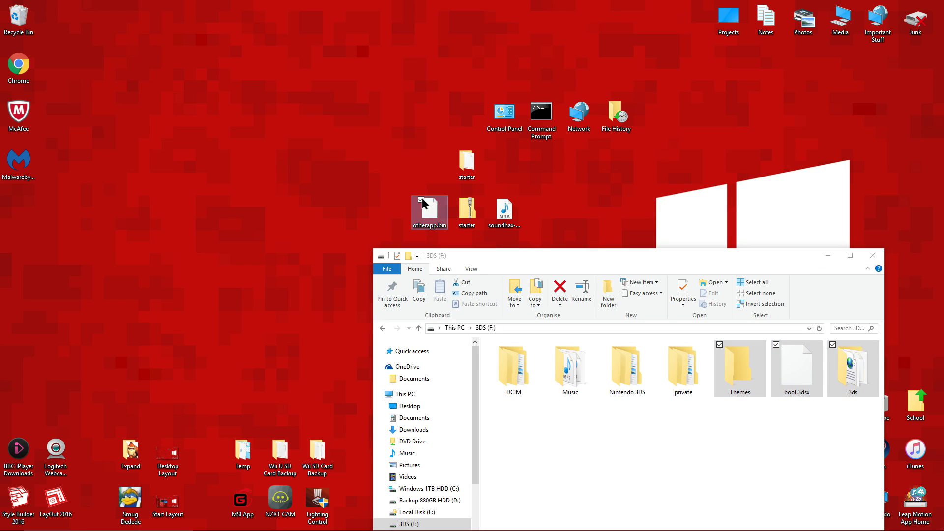
left_click(496, 201)
left_click_drag(497, 204, 671, 448)
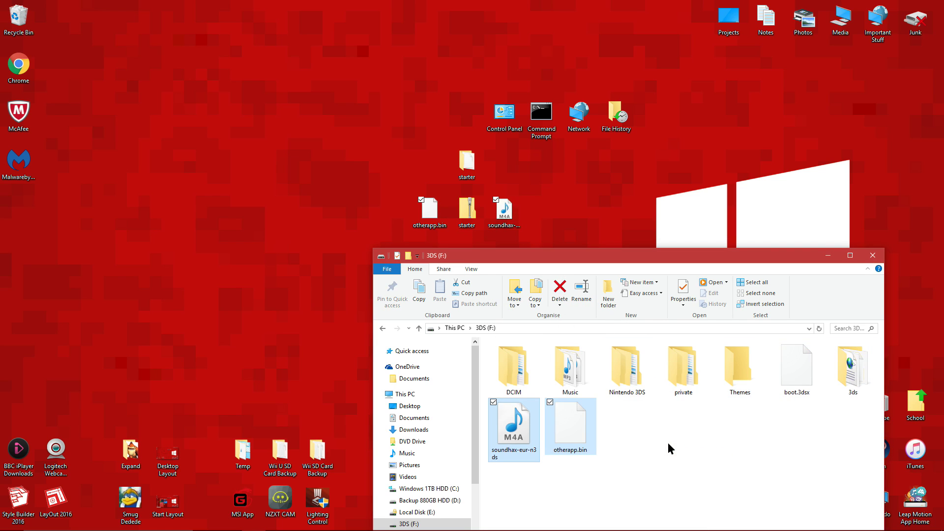
- Deselect the copied files in 3DS (F:) and reposition its window so the whole drive root is in view
left_click(668, 442)
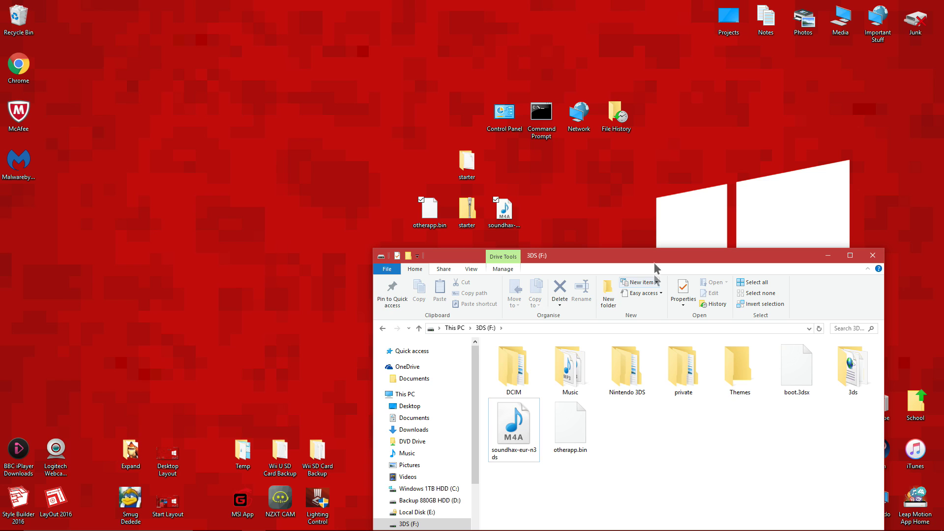
left_click_drag(644, 258, 464, 93)
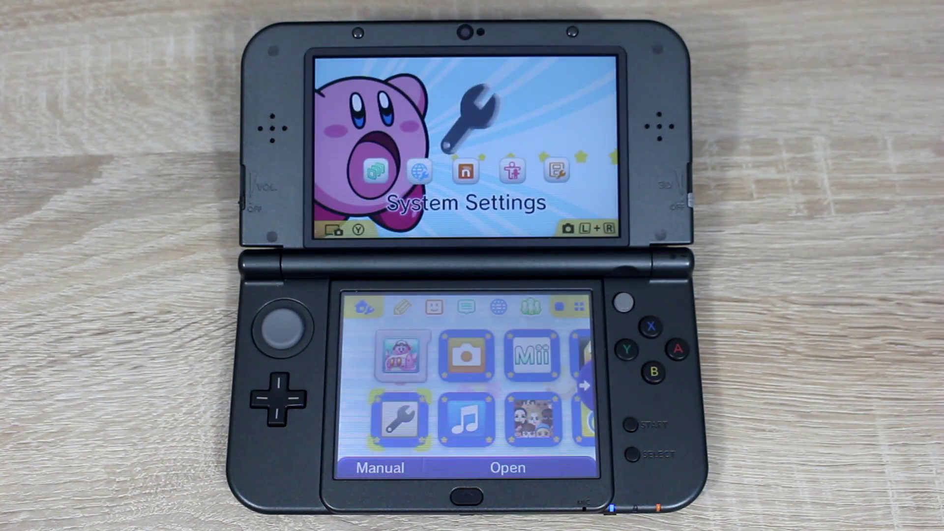
left_click(467, 423)
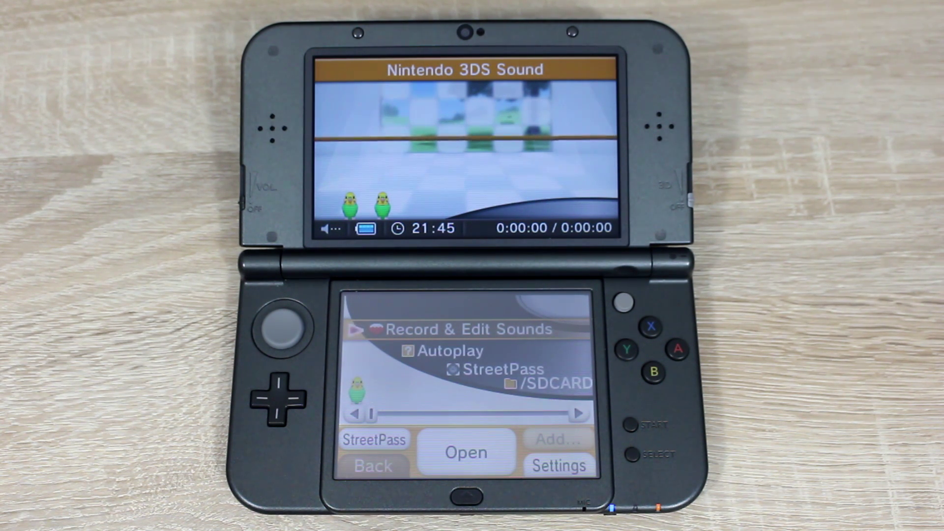
key("Down")
key("Down")
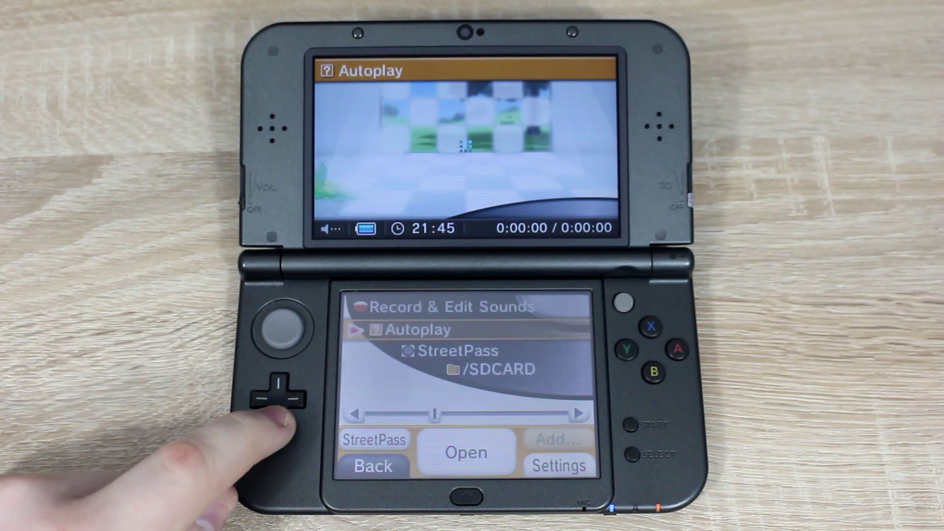
key("Down")
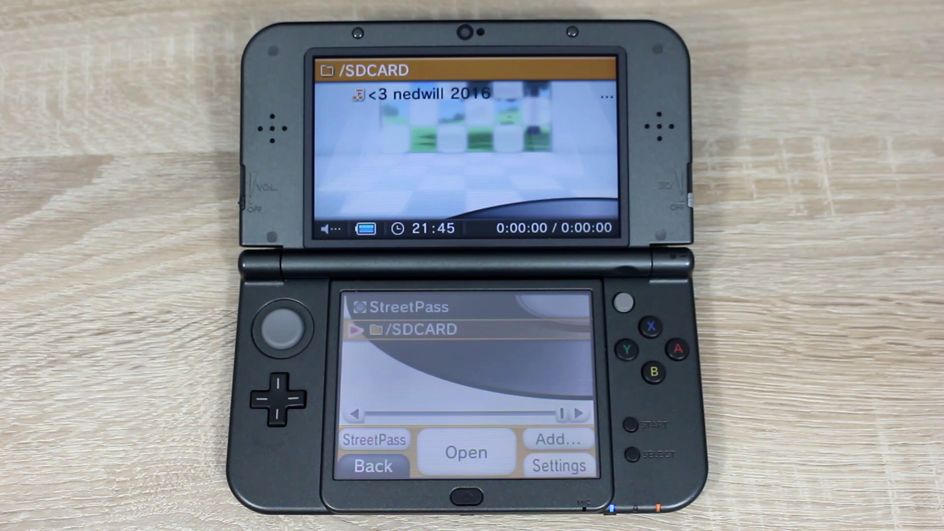
key("a")
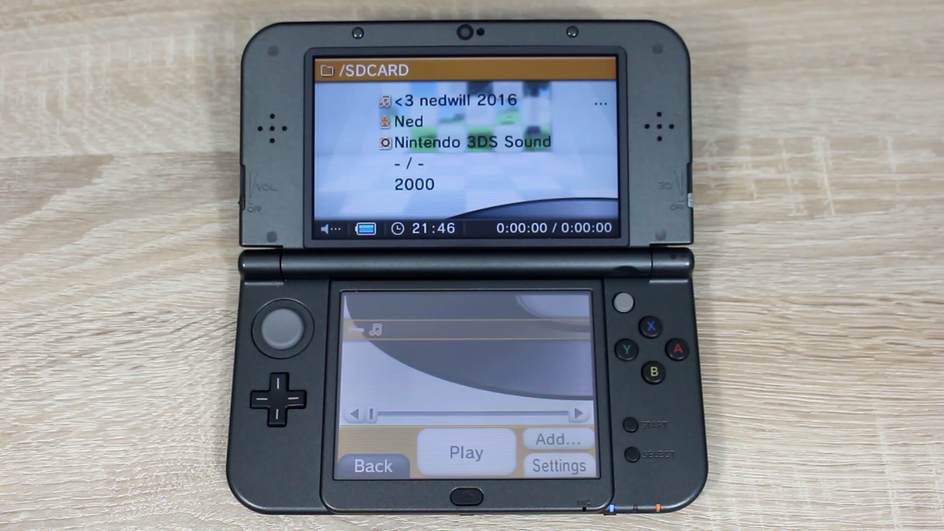
key("a")
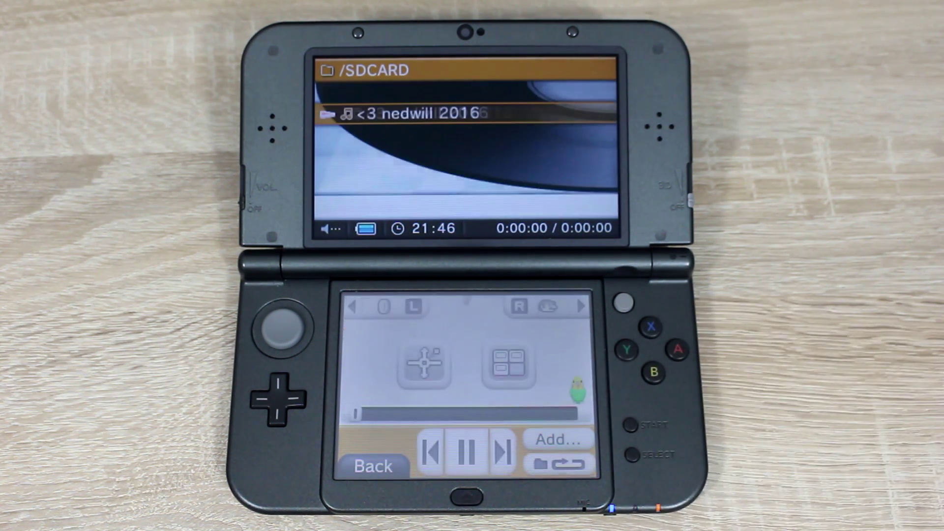
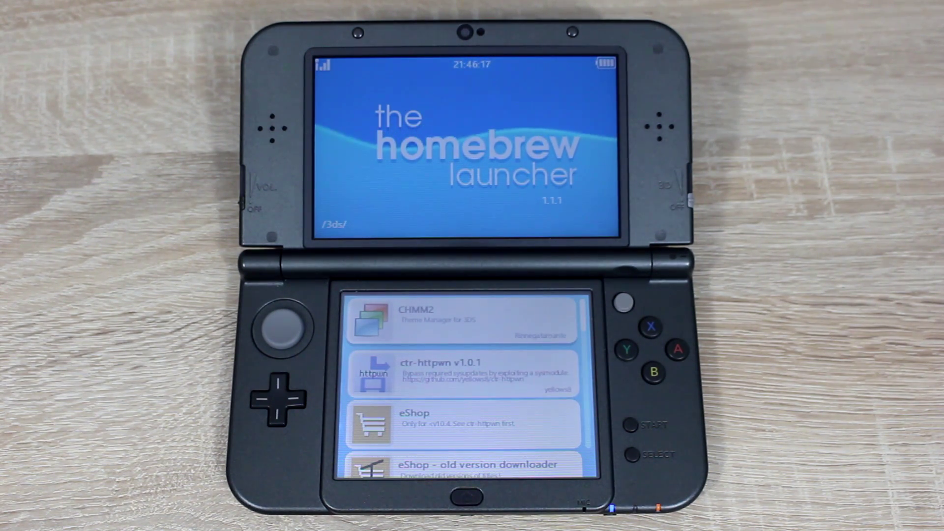
scroll(467, 383, "down", 3)
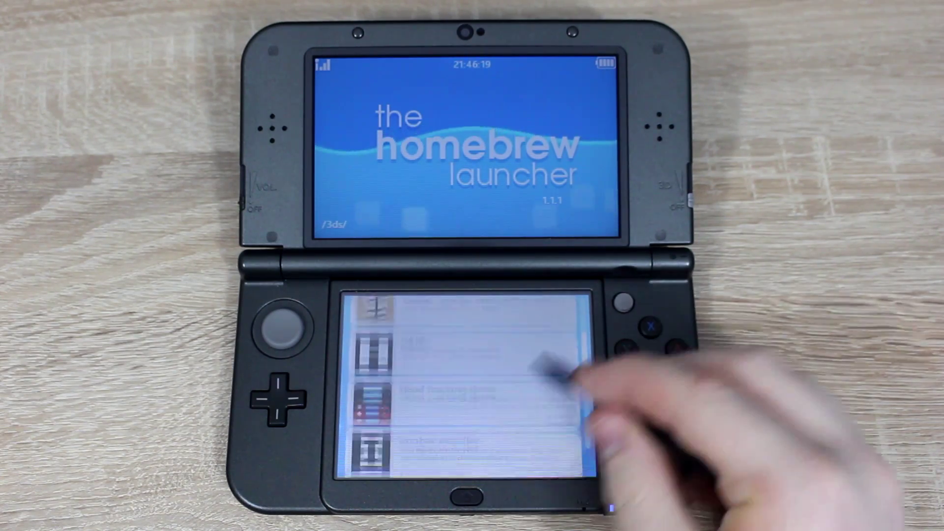
scroll(467, 384, "up", 5)
scroll(467, 384, "up", 2)
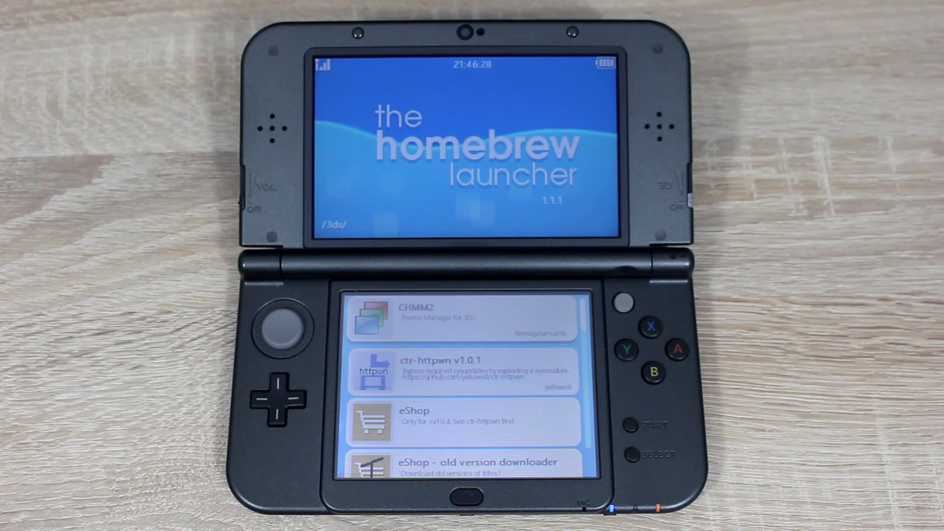
left_click(630, 424)
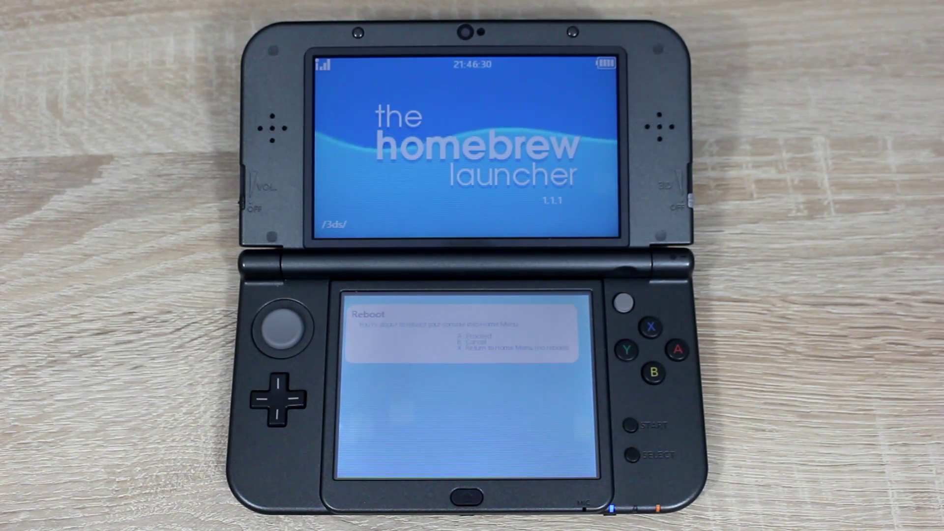